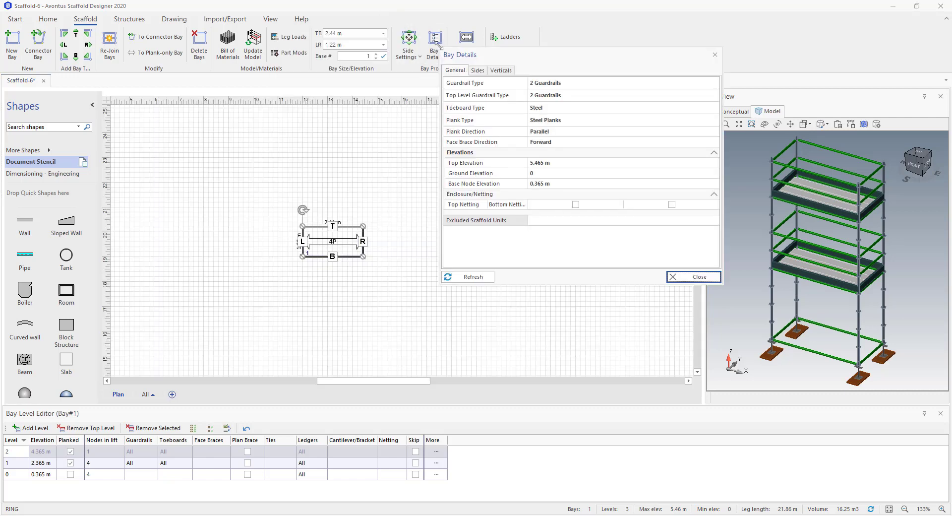
# Step: Review the available guardrail types for the whole bay and for its top level in the bay details
pyautogui.click(587, 85)
pyautogui.click(587, 85)
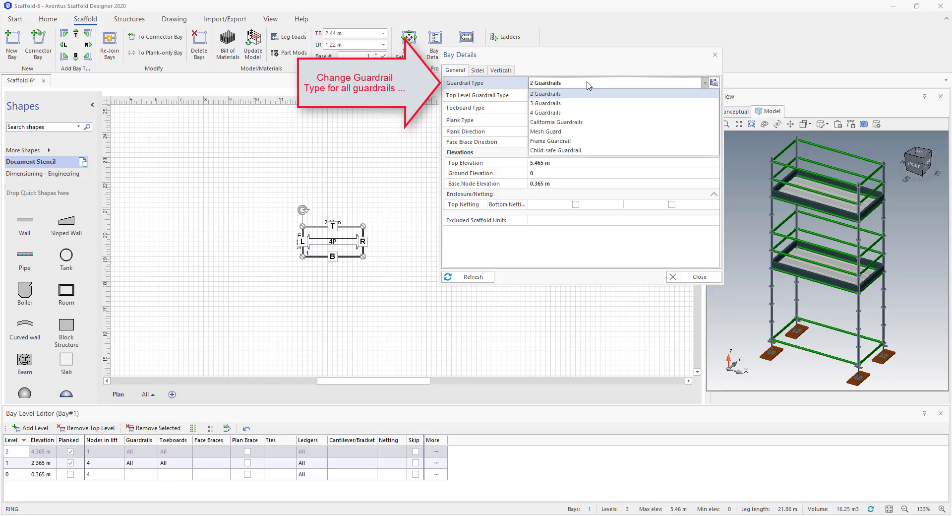
pyautogui.click(587, 85)
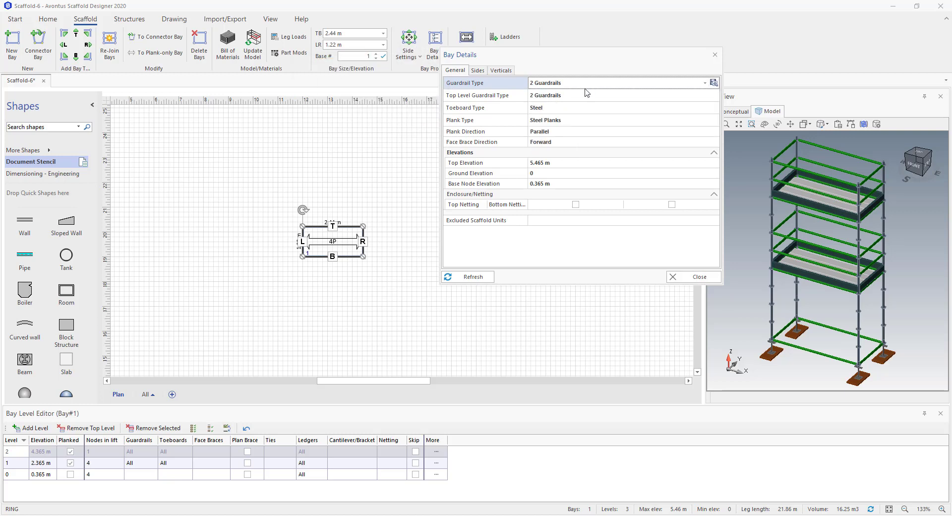
pyautogui.click(583, 96)
pyautogui.click(583, 96)
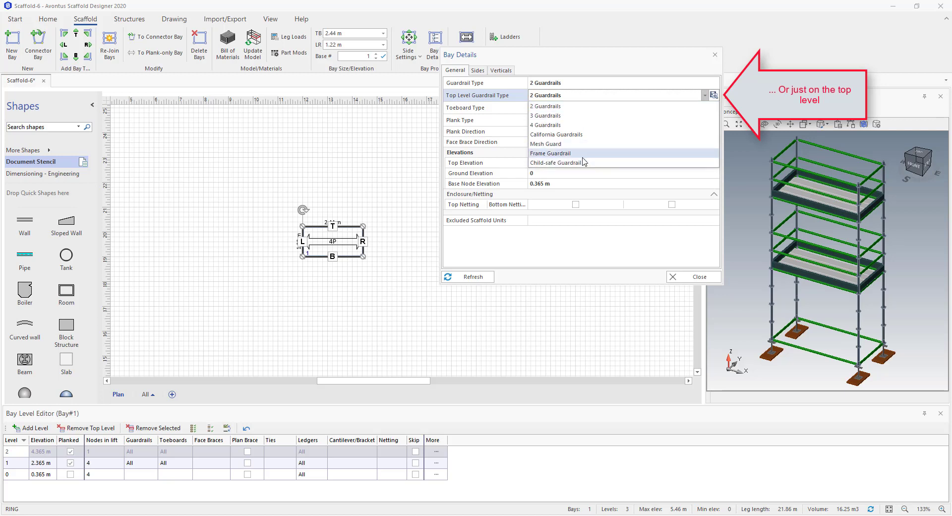
pyautogui.click(578, 96)
# Step: Review the toeboard type and plank type options available for the bay
pyautogui.click(577, 109)
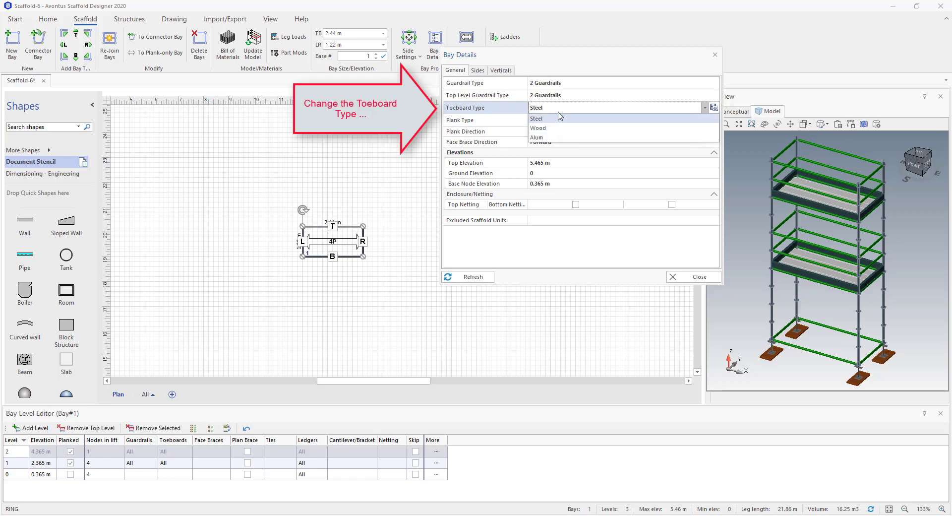
pyautogui.click(564, 117)
pyautogui.click(567, 124)
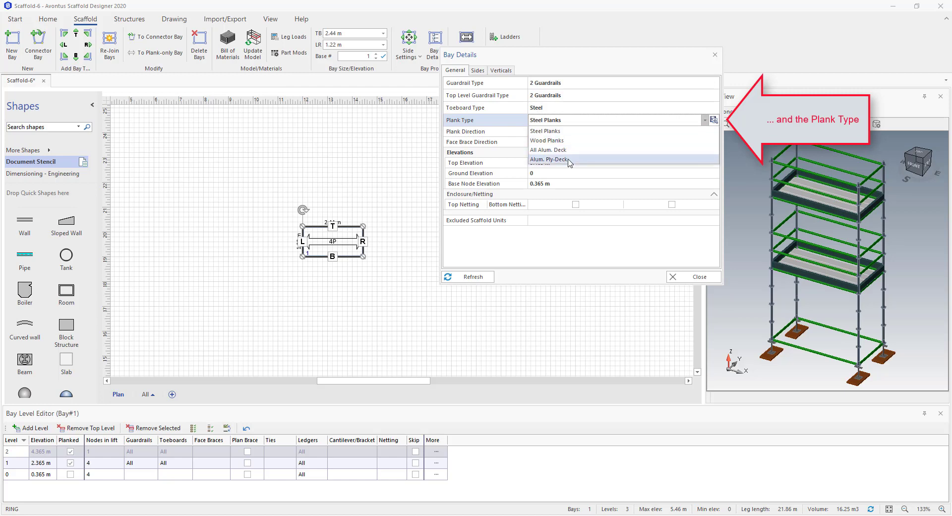
pyautogui.click(569, 122)
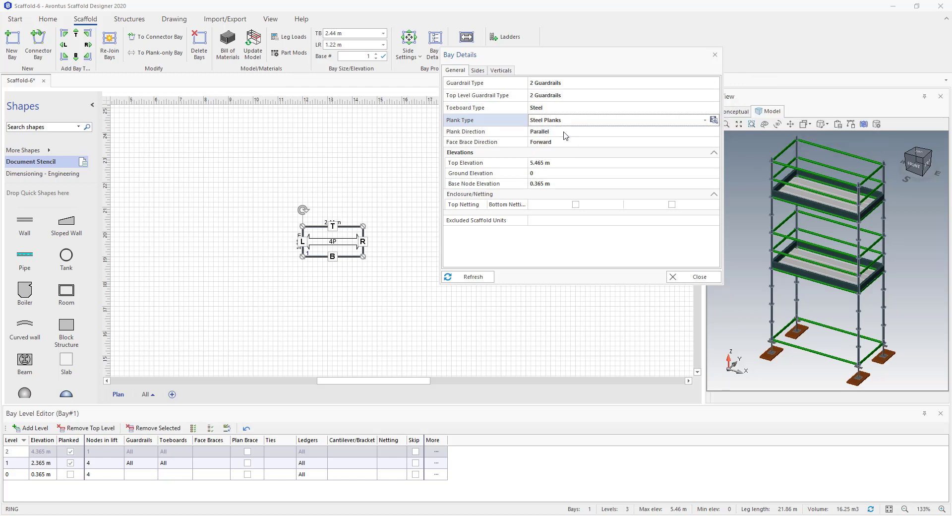
# Step: Review the plank direction and face brace direction options for the bay
pyautogui.click(565, 133)
pyautogui.click(564, 132)
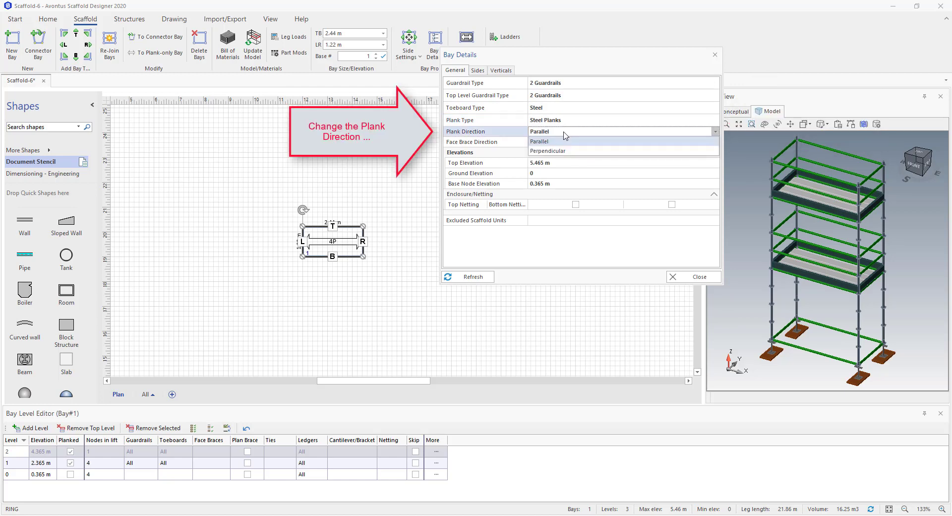
pyautogui.click(566, 141)
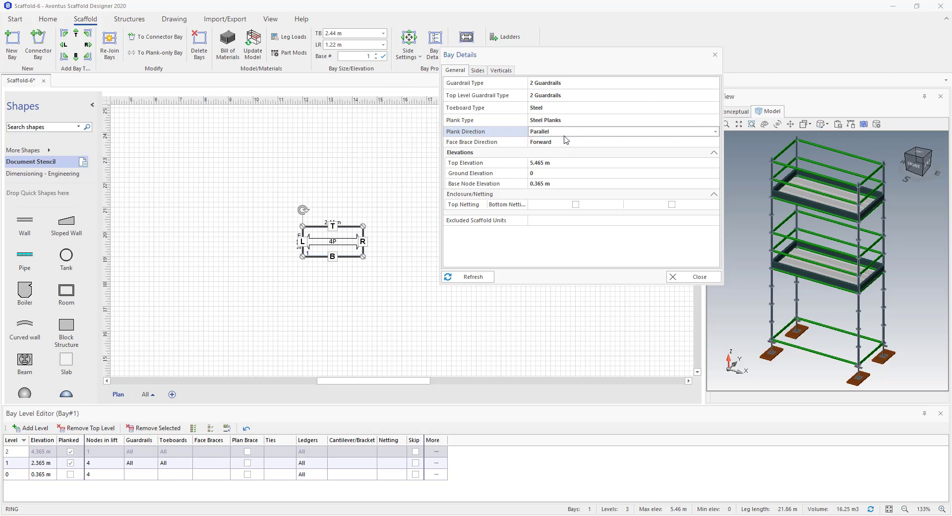
pyautogui.click(565, 143)
pyautogui.click(565, 143)
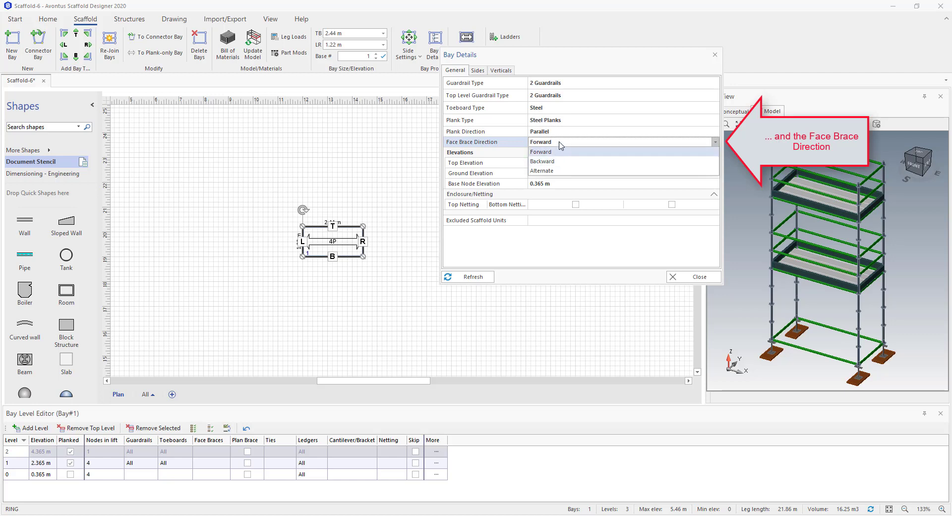
pyautogui.click(560, 144)
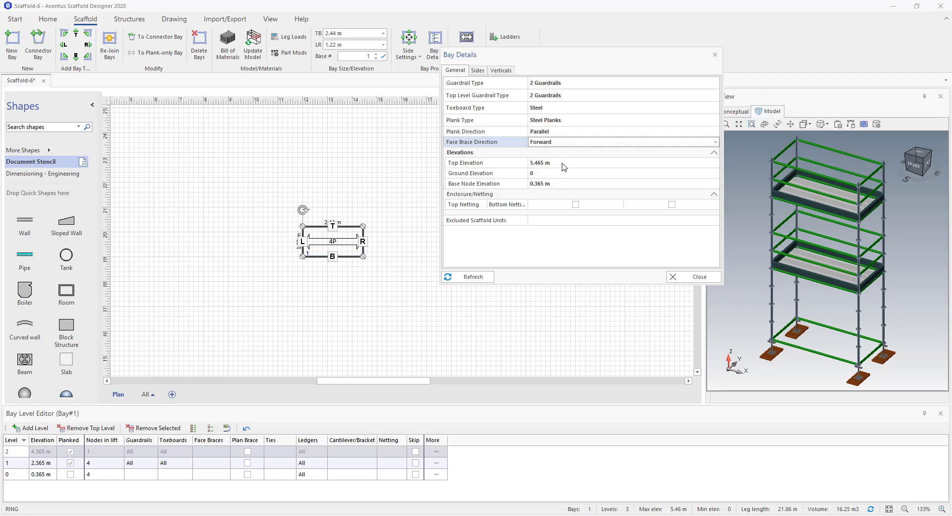
# Step: Examine the bay's top, ground and base node elevation settings
pyautogui.click(564, 163)
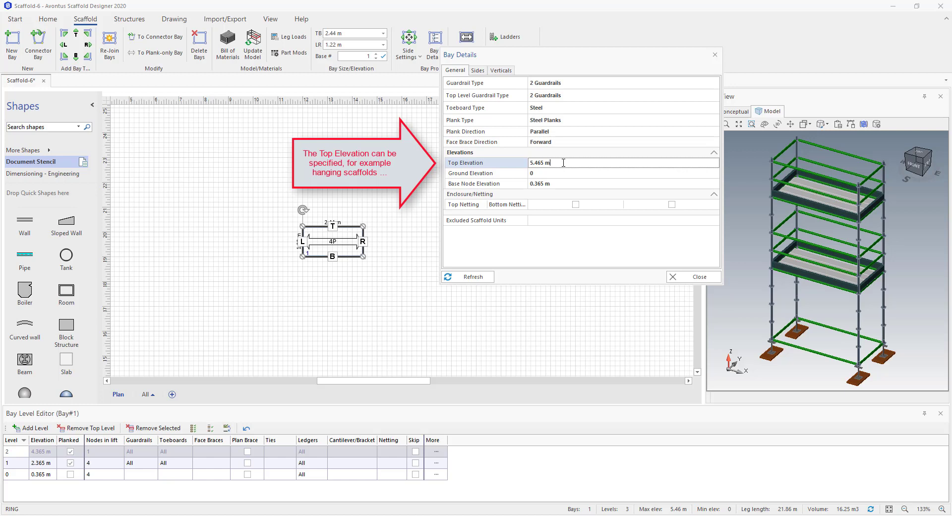
pyautogui.click(539, 173)
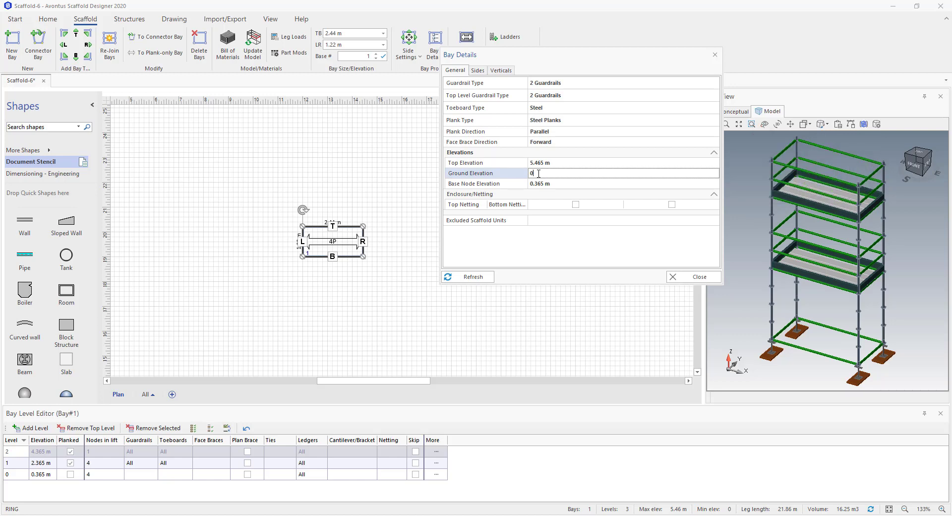
pyautogui.click(561, 187)
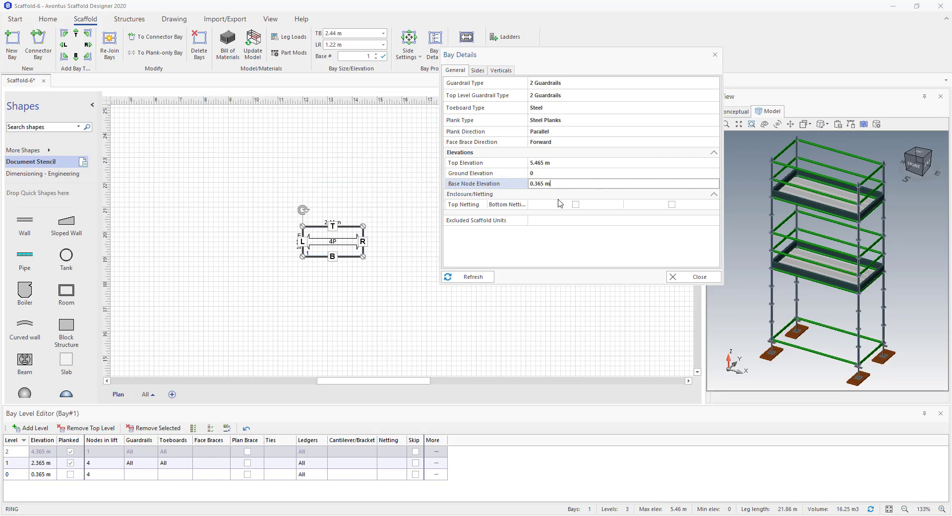
# Step: Try adding top and bottom netting to the bay, and remove both again
pyautogui.click(576, 204)
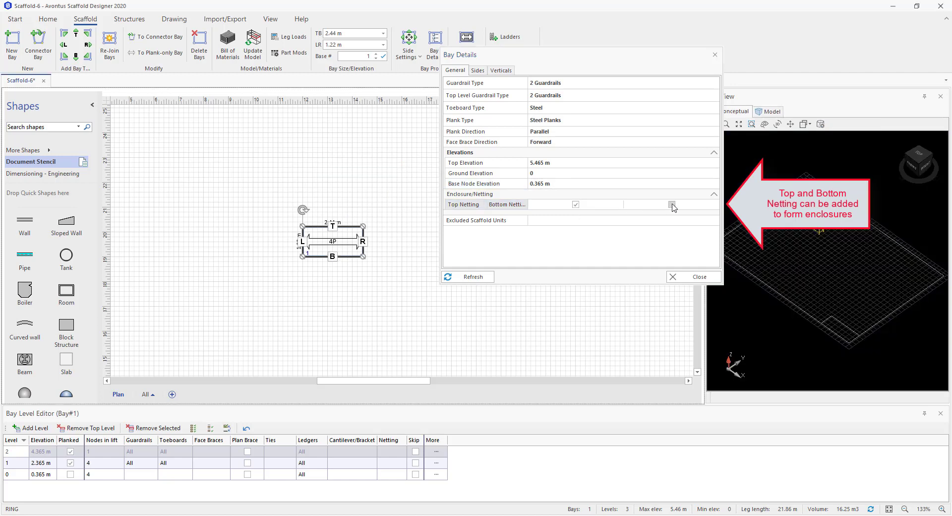
pyautogui.click(672, 204)
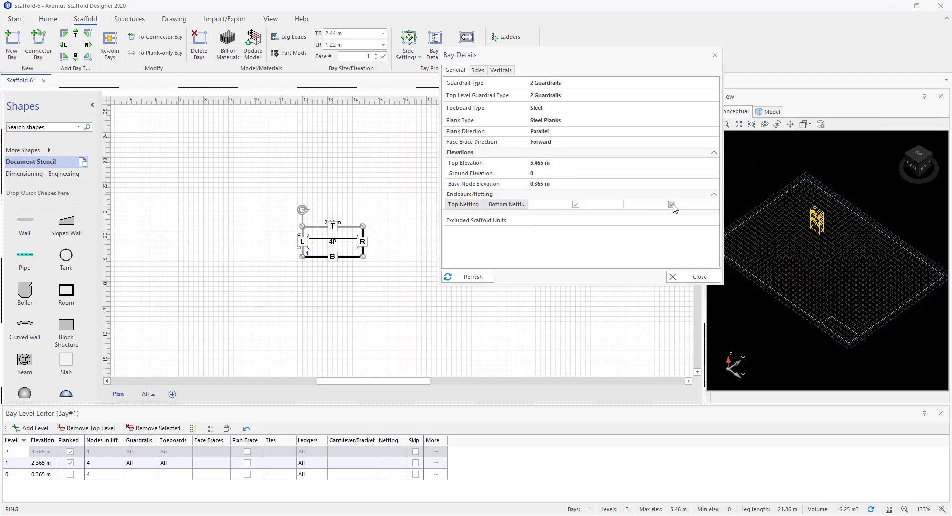
pyautogui.click(576, 204)
# Step: Review the scaffold units that can be excluded for the bay, leaving none selected
pyautogui.click(595, 222)
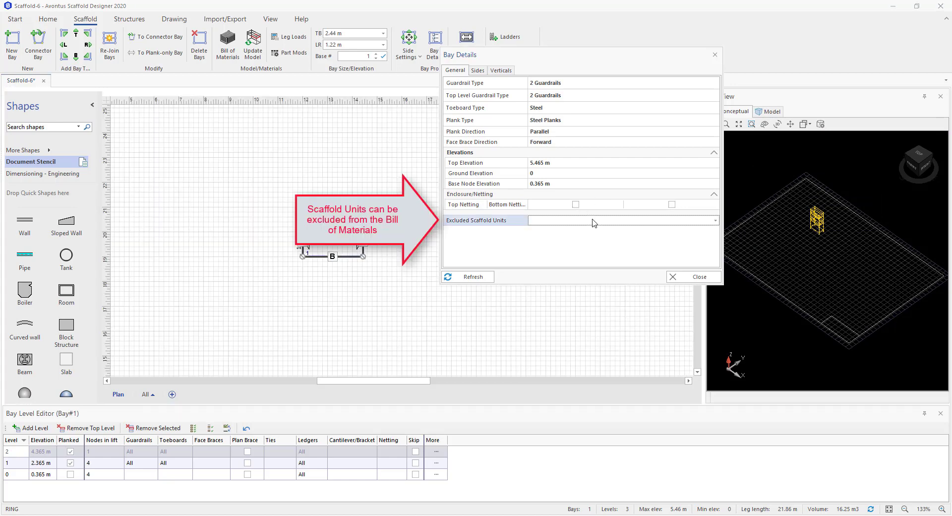
pyautogui.click(594, 222)
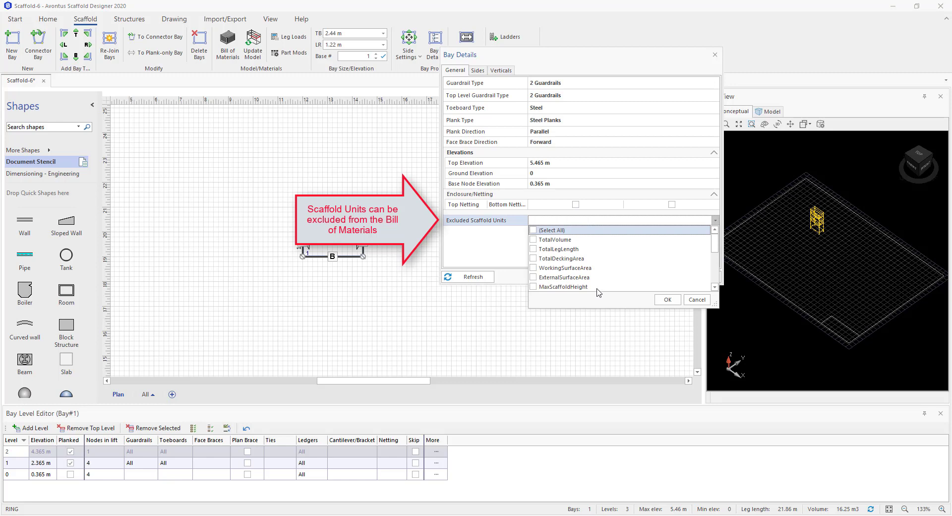
pyautogui.click(516, 248)
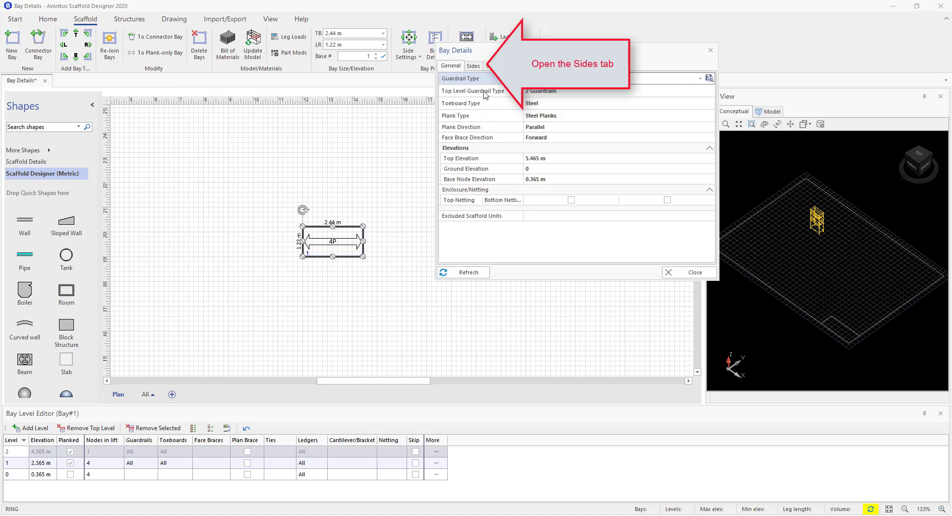
# Step: Skip side R in the bay's side settings, inspect the conceptual model, and restore that side
pyautogui.click(474, 66)
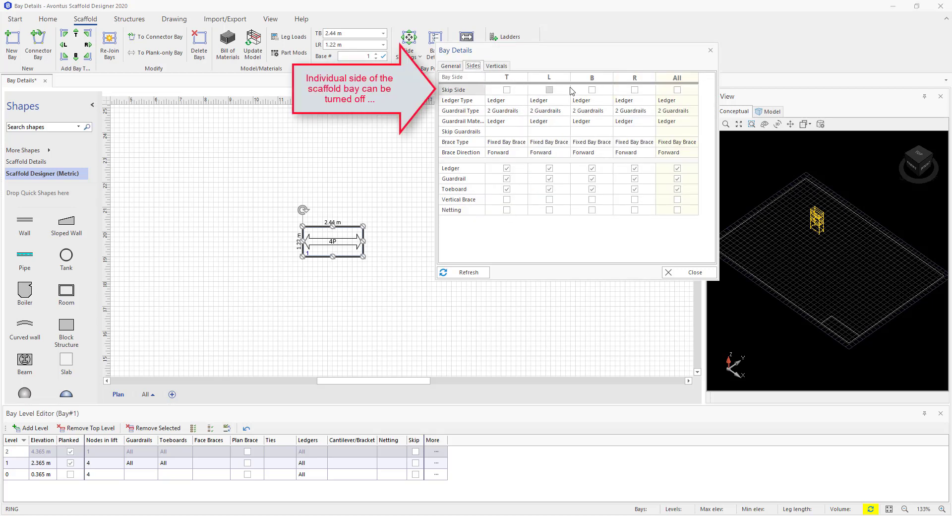
pyautogui.click(635, 89)
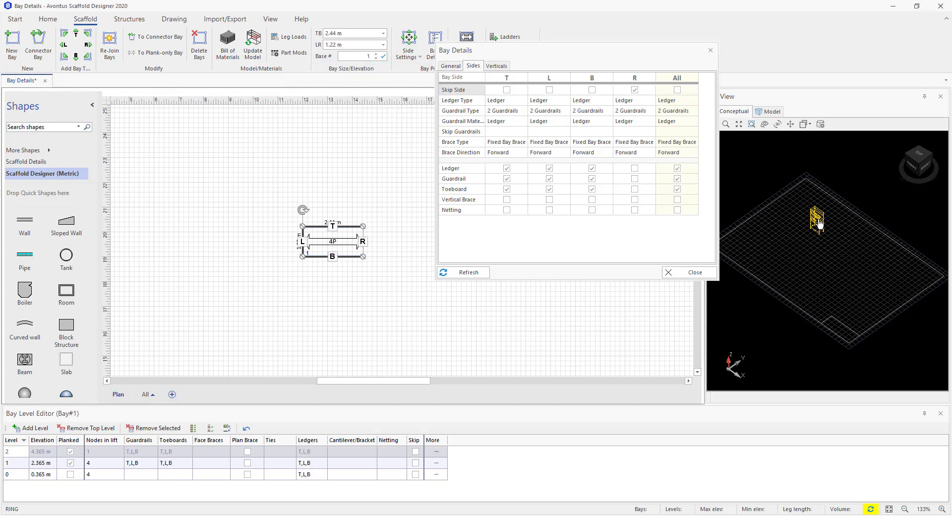
pyautogui.scroll(3, 820, 223)
pyautogui.scroll(3, 820, 224)
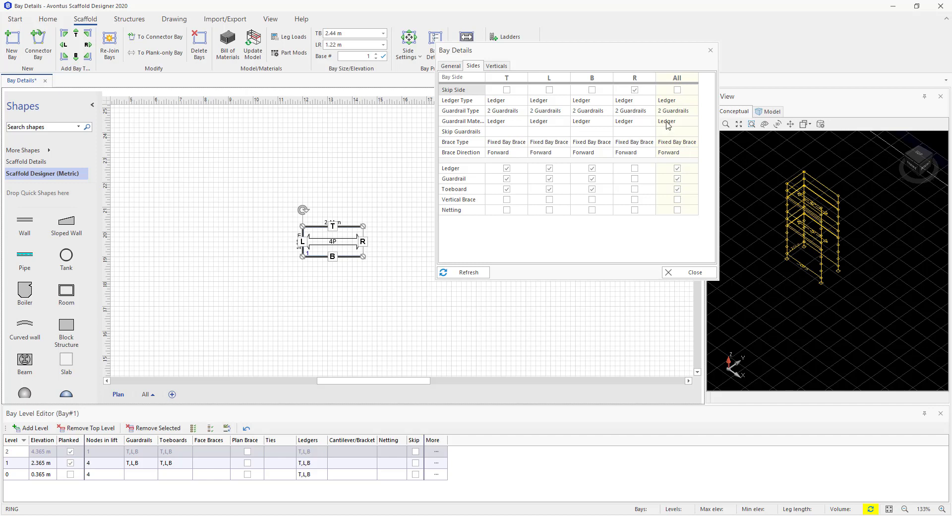
pyautogui.click(635, 90)
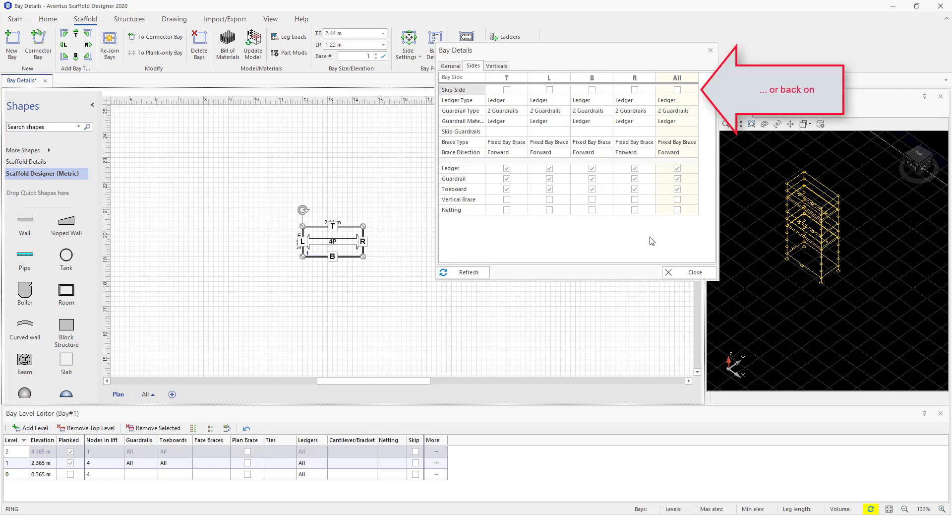
# Step: Set the guardrail type on side T of the bay to 4 Guardrails
pyautogui.click(522, 114)
pyautogui.click(523, 112)
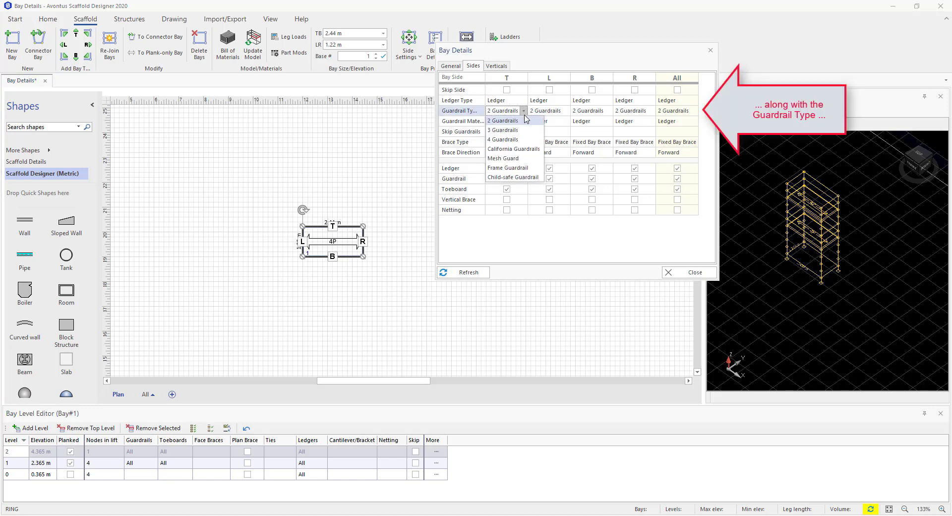
pyautogui.click(505, 140)
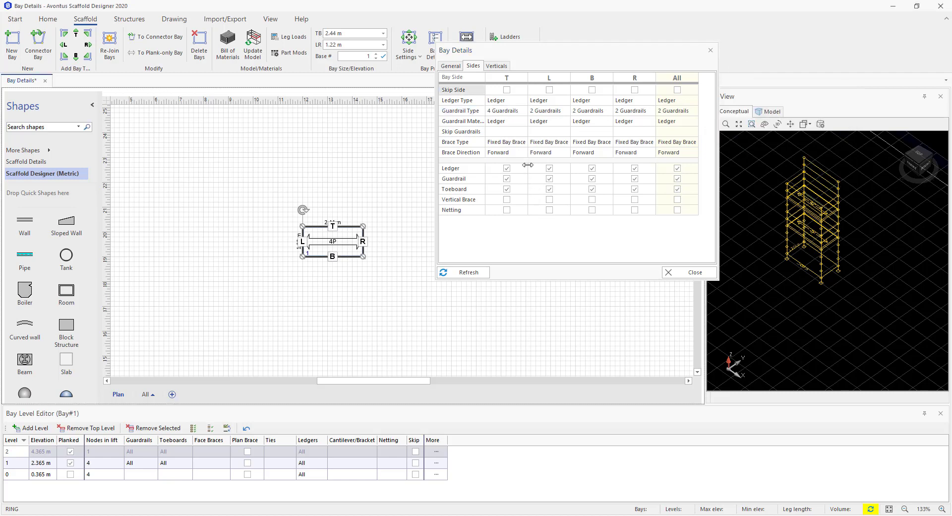
# Step: Review the guardrail material options for side T of the bay
pyautogui.click(521, 123)
pyautogui.click(524, 123)
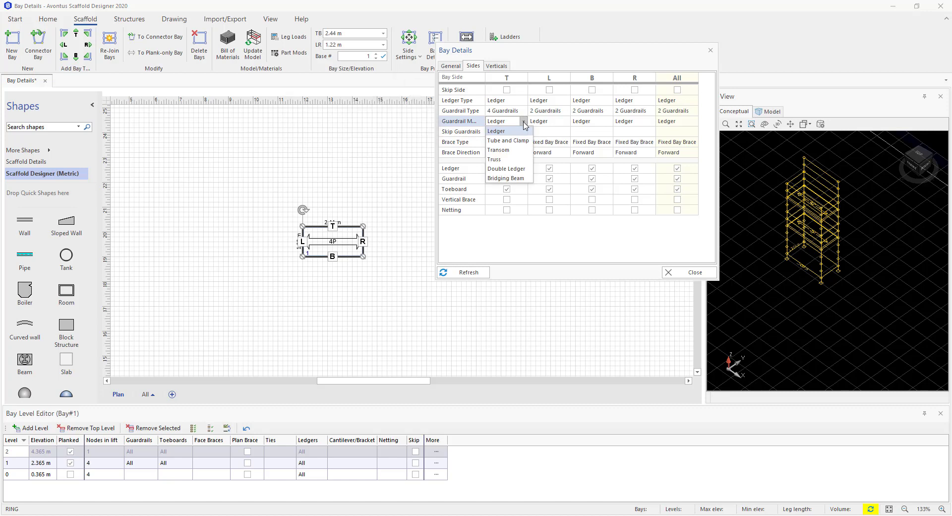
pyautogui.click(523, 123)
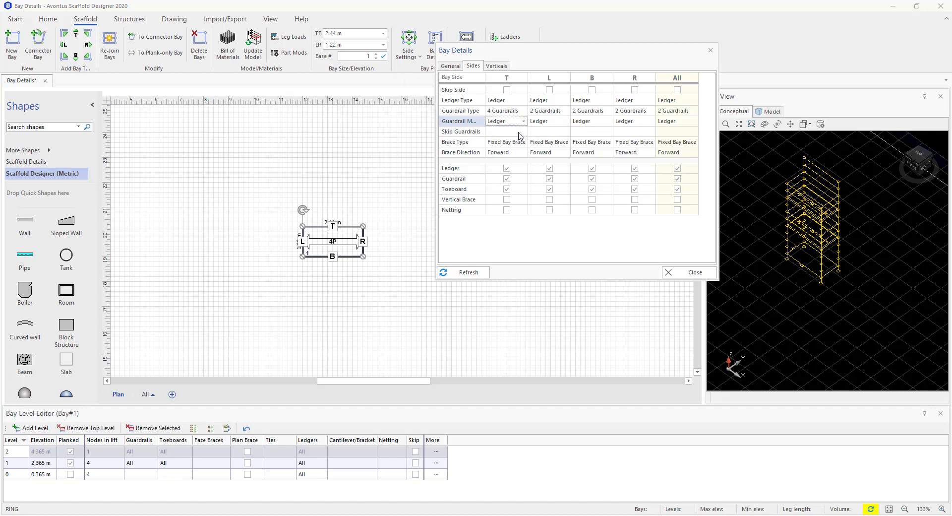
# Step: Skip guardrails 1 and 3 on side T of the bay
pyautogui.click(519, 132)
pyautogui.click(523, 131)
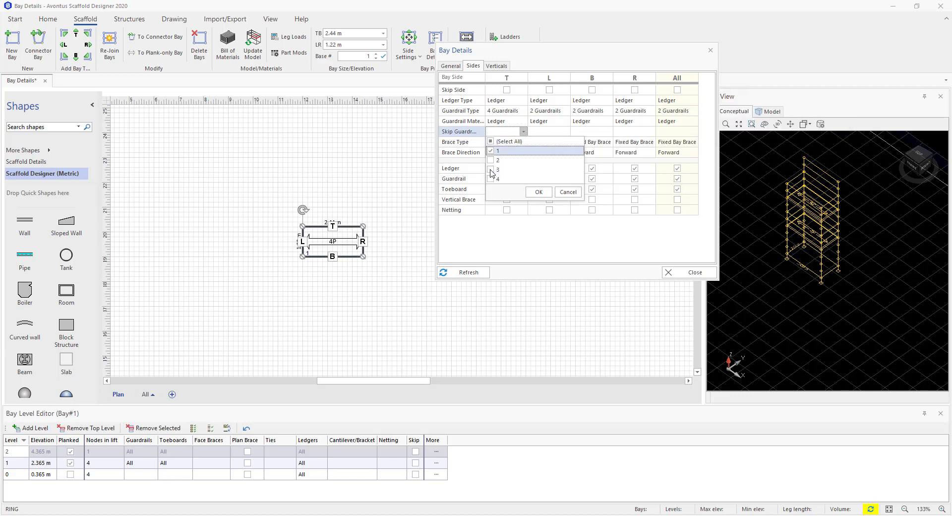
pyautogui.click(493, 171)
pyautogui.click(538, 191)
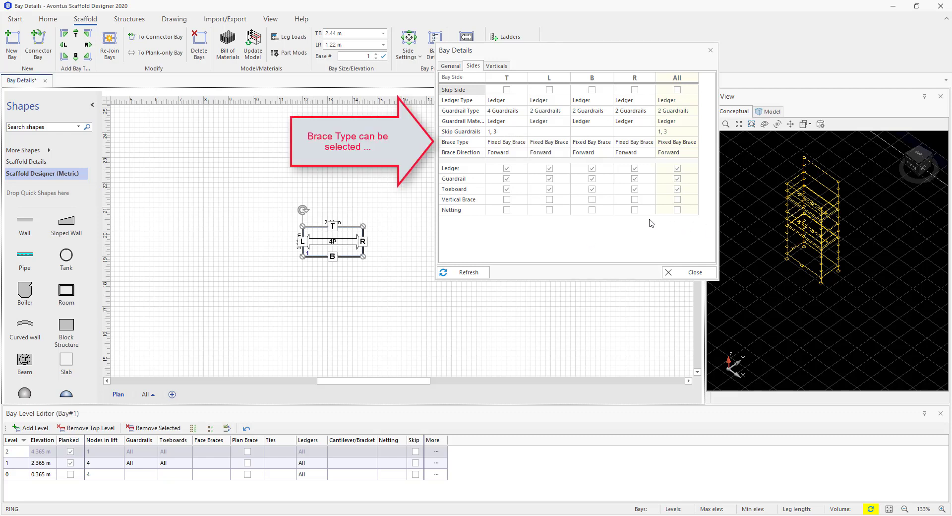
# Step: Review the brace type and brace direction options for side T of the bay
pyautogui.click(519, 144)
pyautogui.click(523, 142)
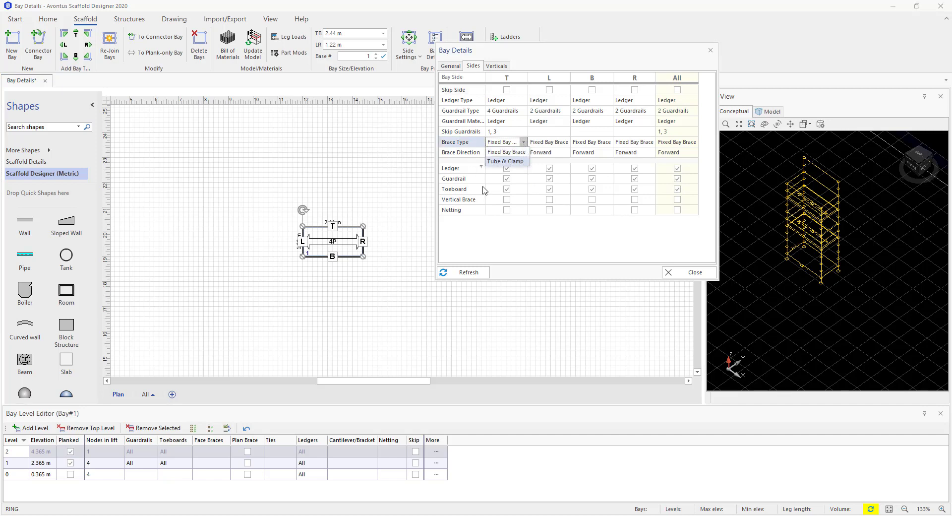
pyautogui.click(516, 236)
pyautogui.click(521, 156)
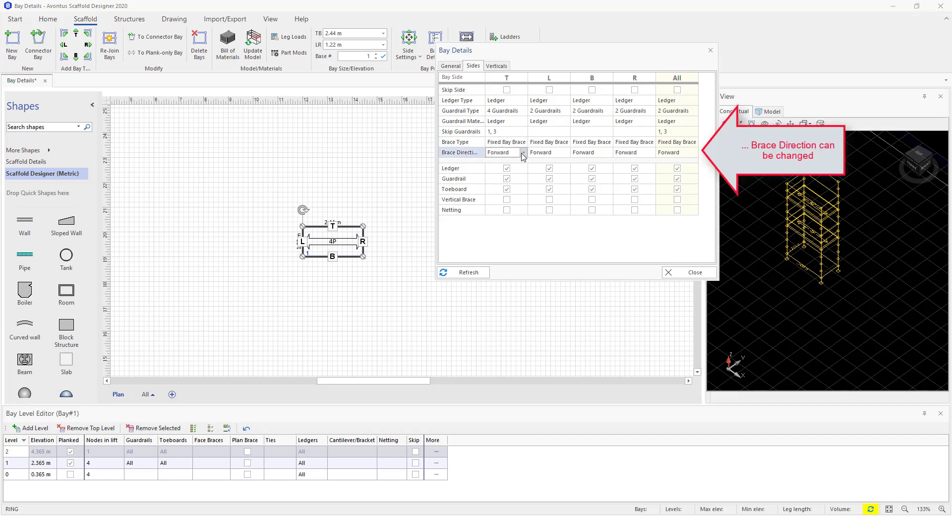
pyautogui.click(524, 152)
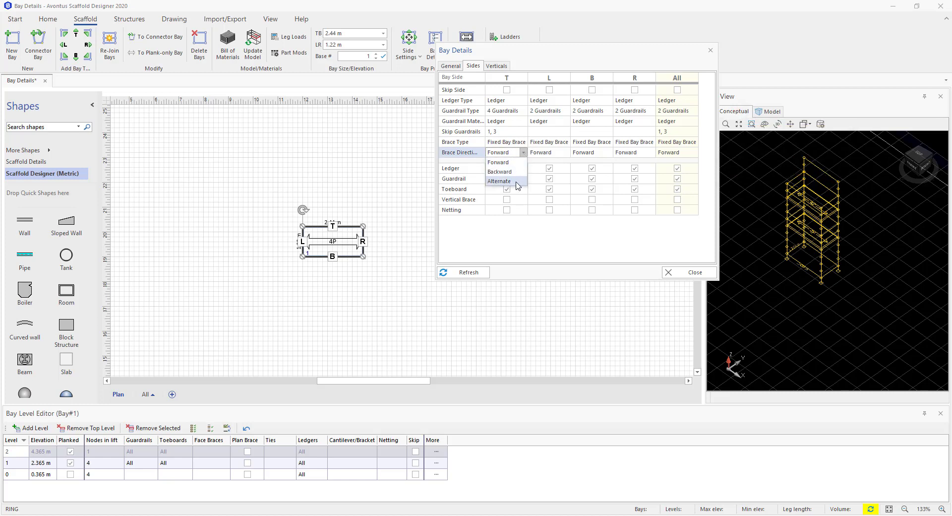
pyautogui.click(526, 240)
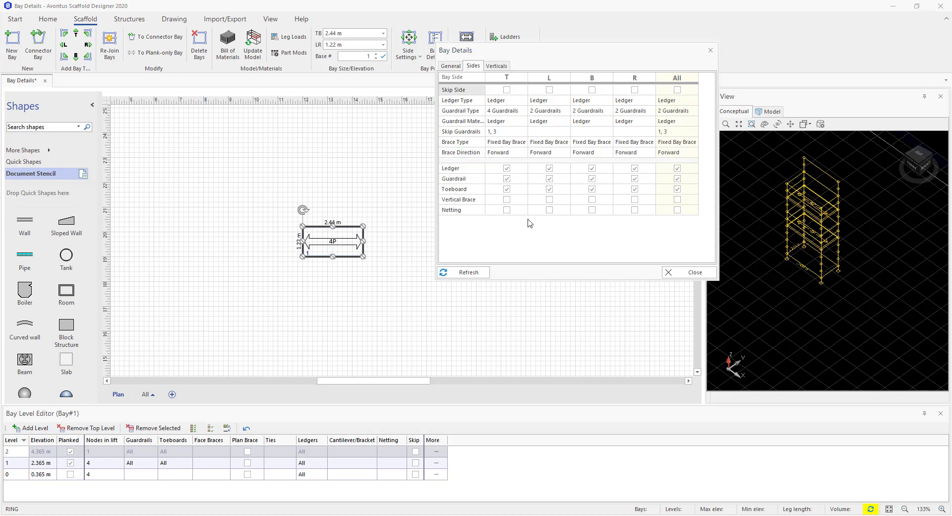
# Step: Skip the vertical at the bay's T/R corner and restore it
pyautogui.click(498, 68)
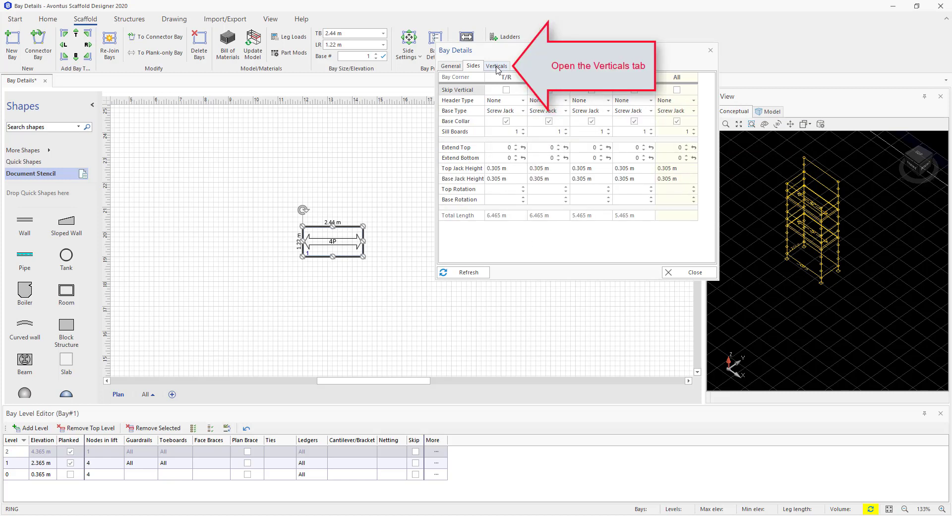
pyautogui.click(507, 91)
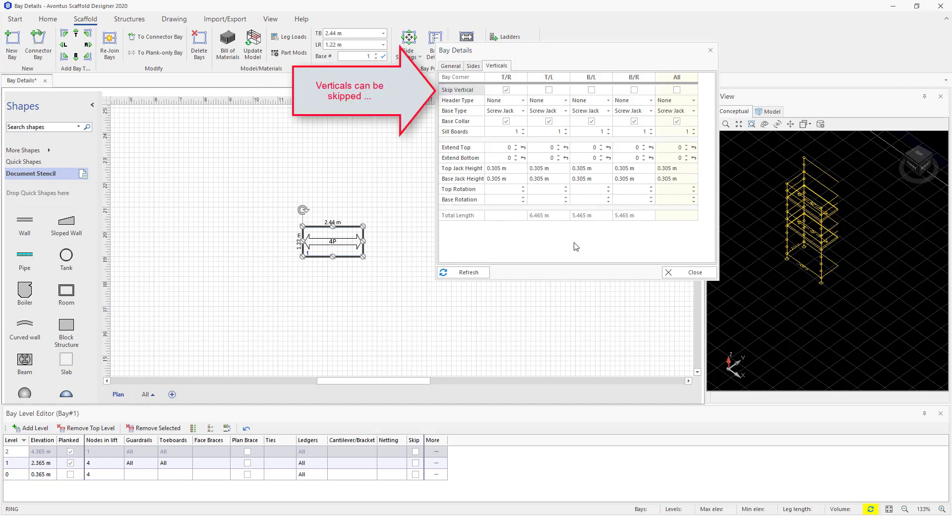
pyautogui.click(507, 90)
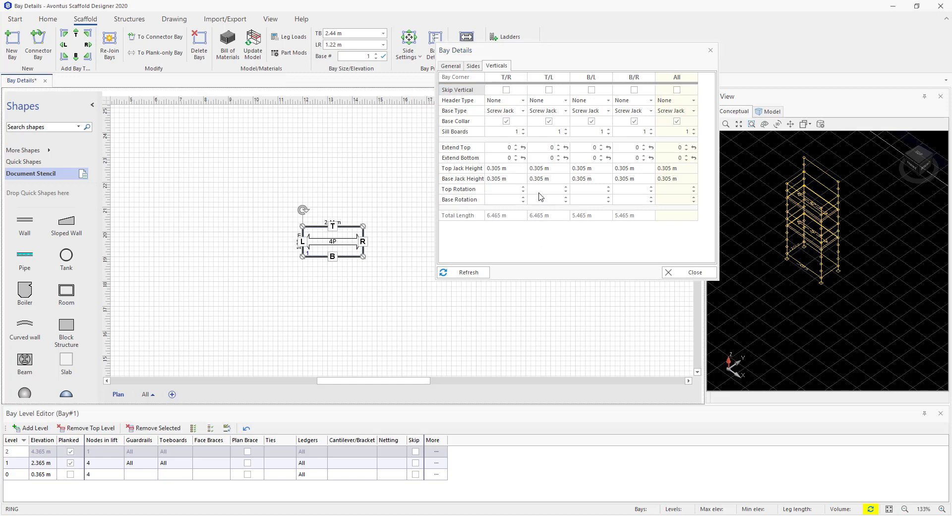
# Step: Set the T/R corner's header type to U-head Jack and its base type to Caster Adjustable
pyautogui.click(522, 101)
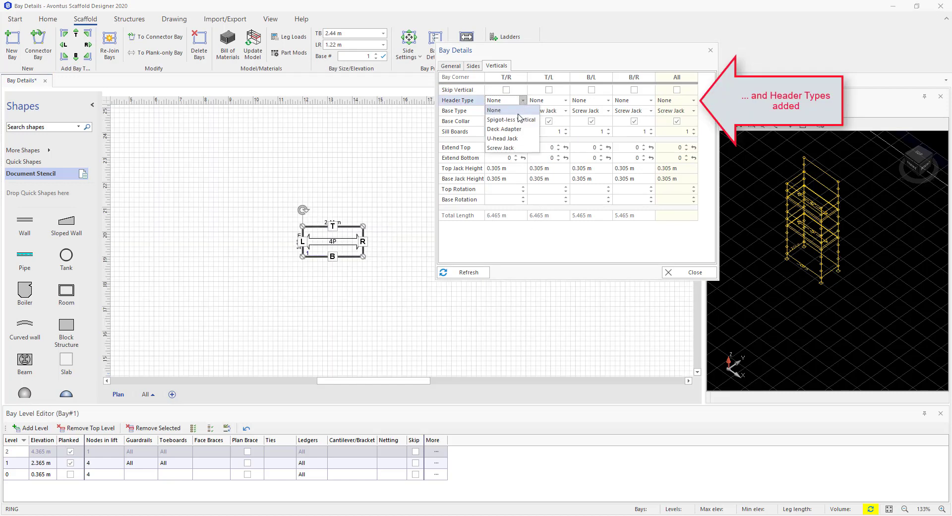
pyautogui.click(519, 140)
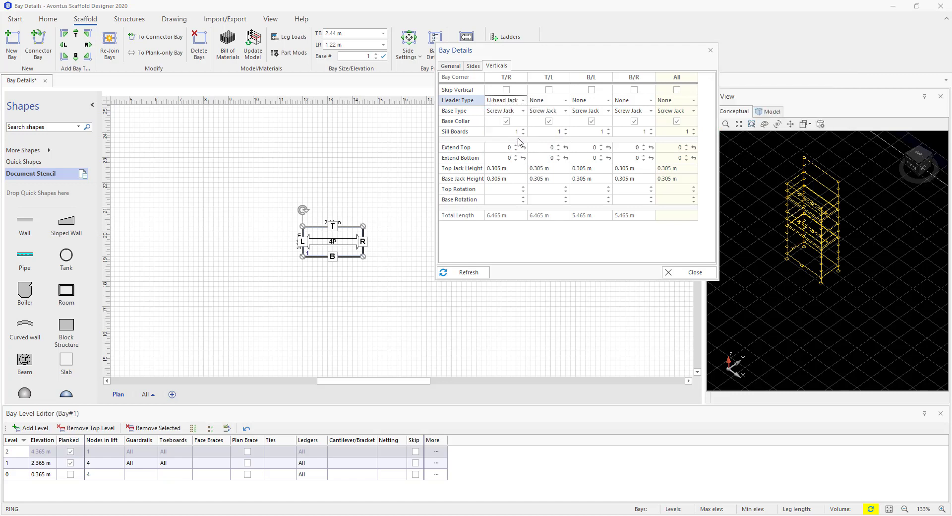
pyautogui.click(524, 111)
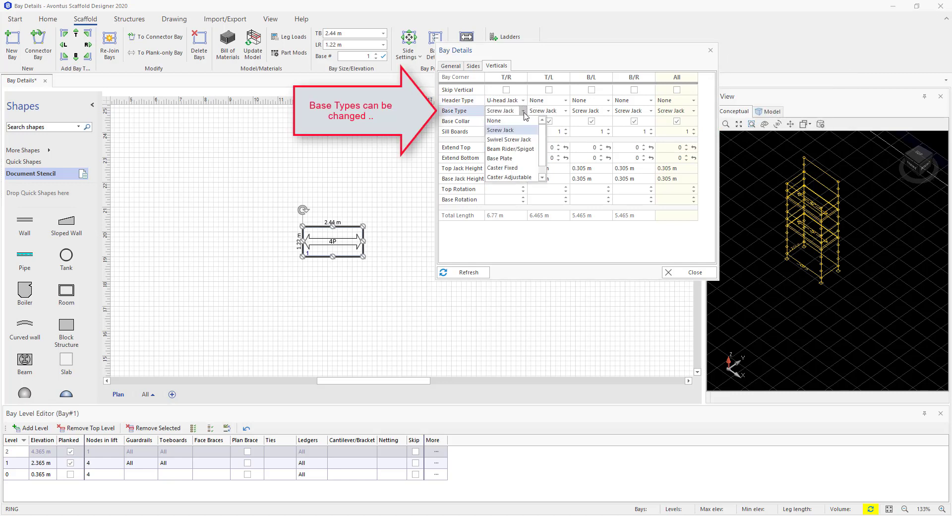
pyautogui.moveTo(543, 139); pyautogui.dragTo(543, 150)
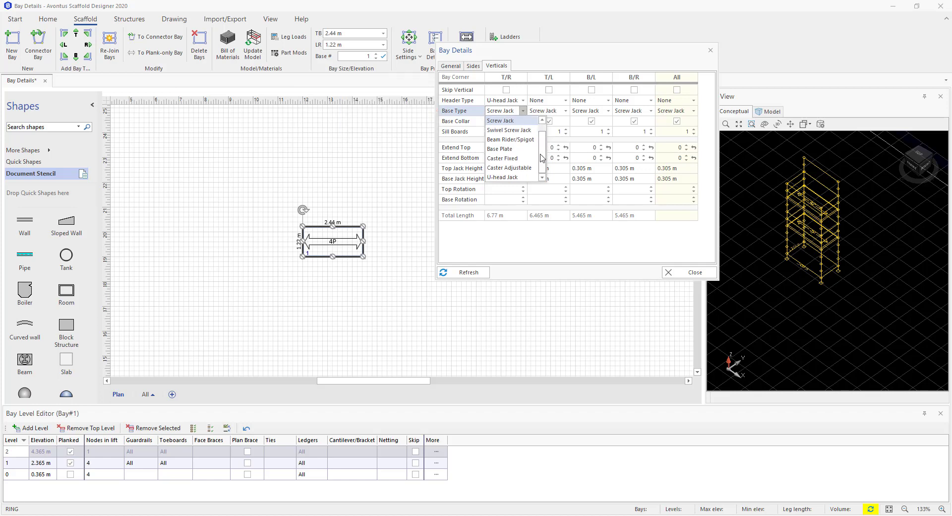
pyautogui.click(525, 166)
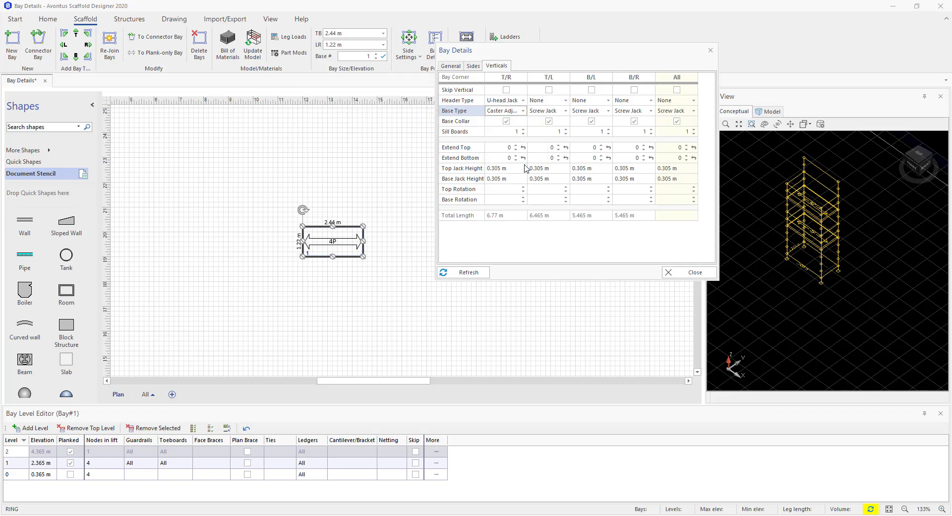
# Step: Raise the T/R corner's sill boards to 2 and set its leg extensions to 1 for top and -1 for bottom
pyautogui.click(519, 131)
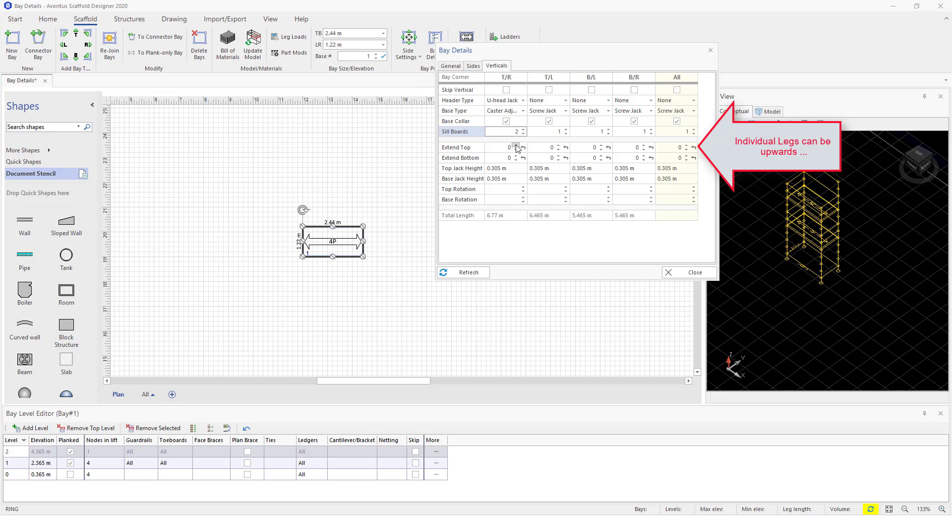
pyautogui.click(516, 145)
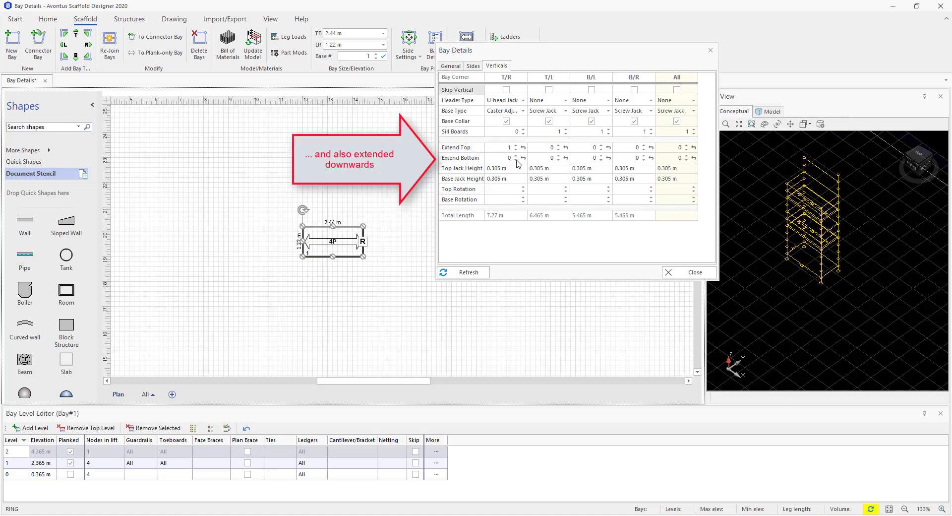
pyautogui.click(516, 160)
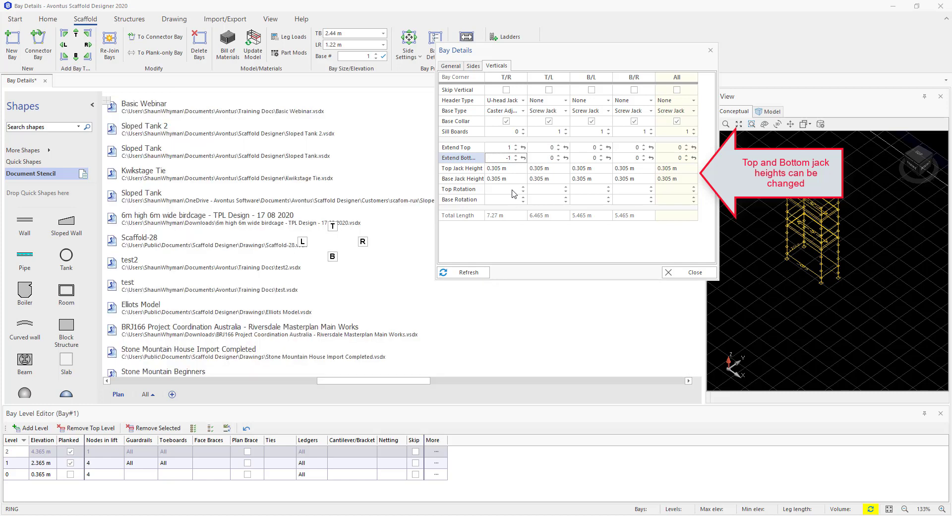
# Step: Set the T/R corner's top rotation to 90, close the bay details, and switch the 3D view to Model
pyautogui.click(514, 190)
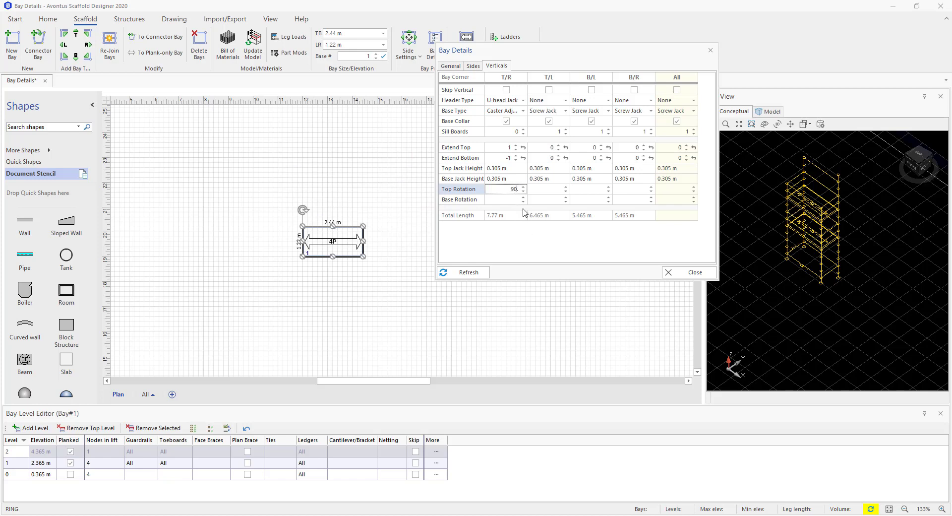
pyautogui.click(516, 201)
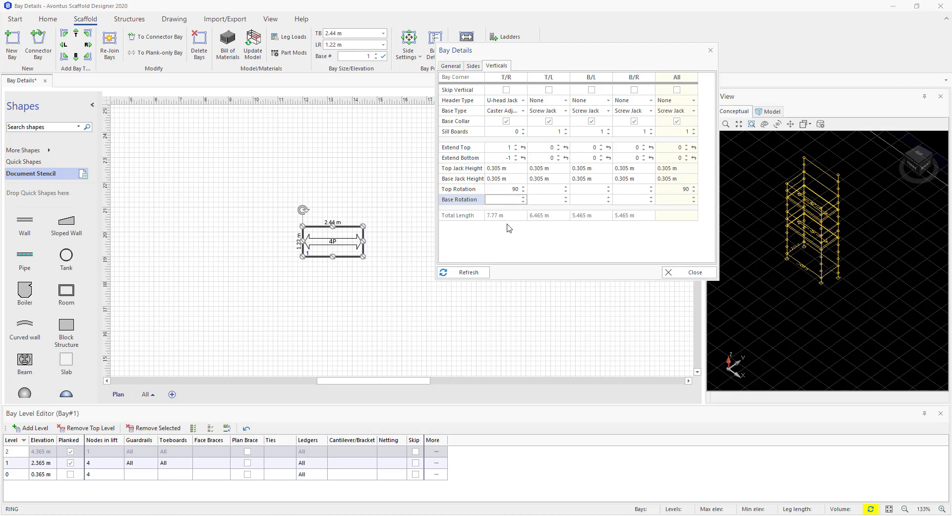
pyautogui.click(693, 275)
pyautogui.click(772, 114)
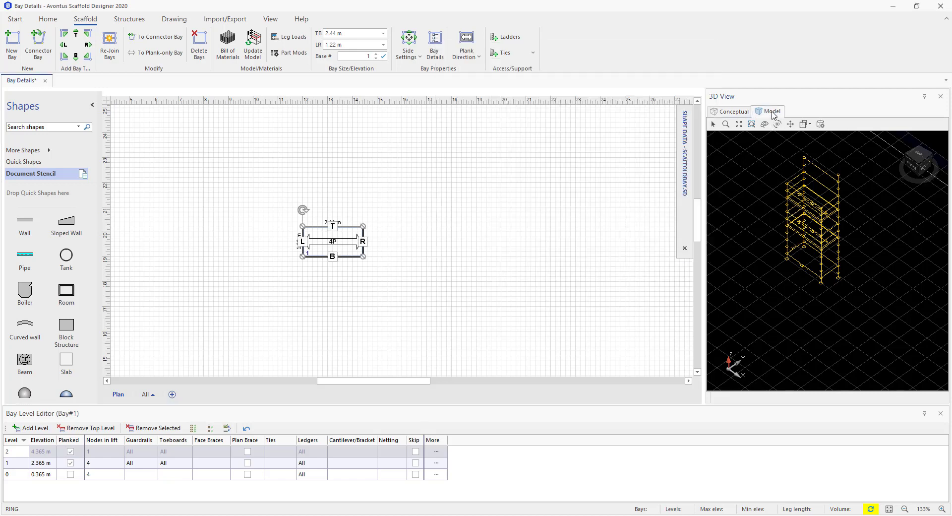